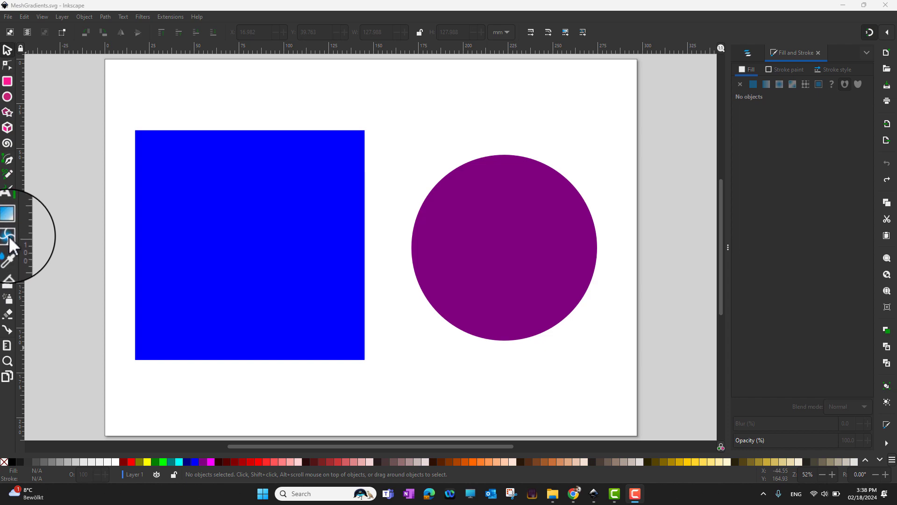
Try a mesh gradient with one row and one column on the blue square using the Mesh tool, and undo it.
left_click(9, 237)
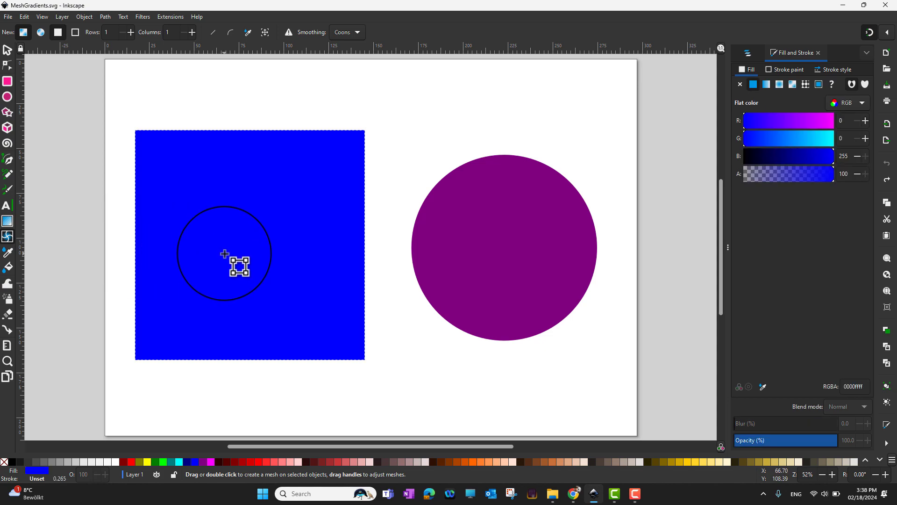
double_click(225, 253)
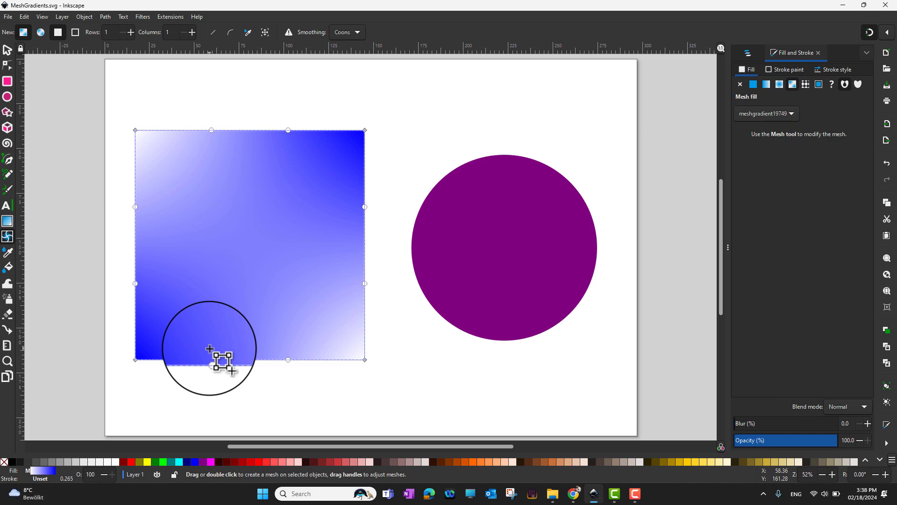
key("ctrl+z")
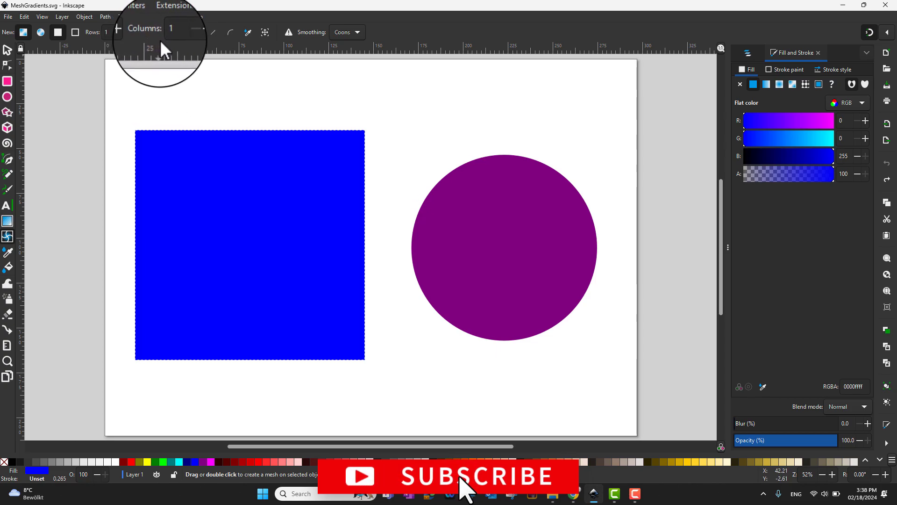
Create a mesh gradient with 2 rows and 2 columns on the blue square.
left_click(130, 33)
left_click(190, 32)
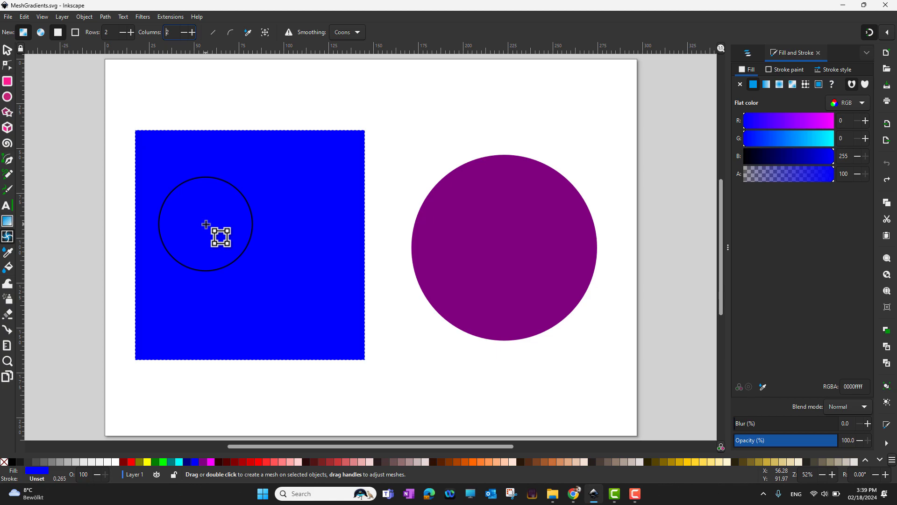
double_click(206, 224)
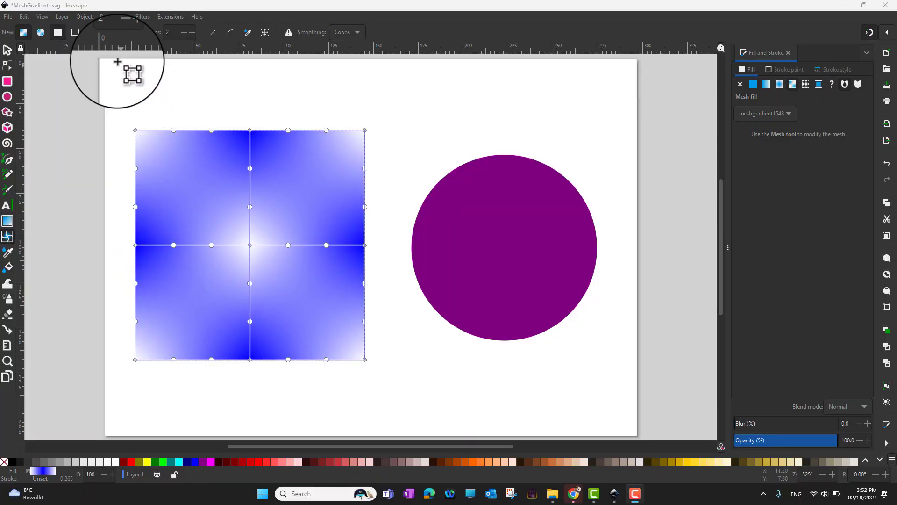
Deselect the mesh nodes and open the Fill and Stroke settings.
left_click(115, 99)
left_click(80, 18)
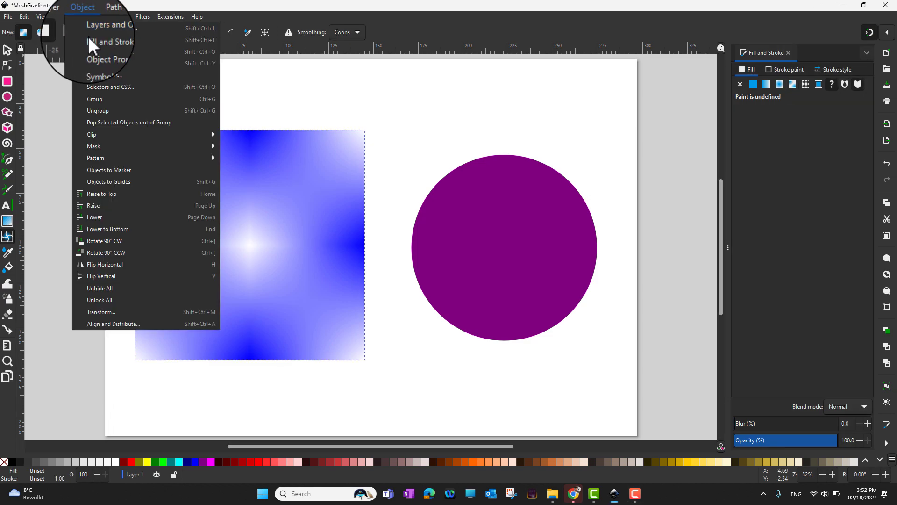
left_click(88, 37)
left_click(86, 20)
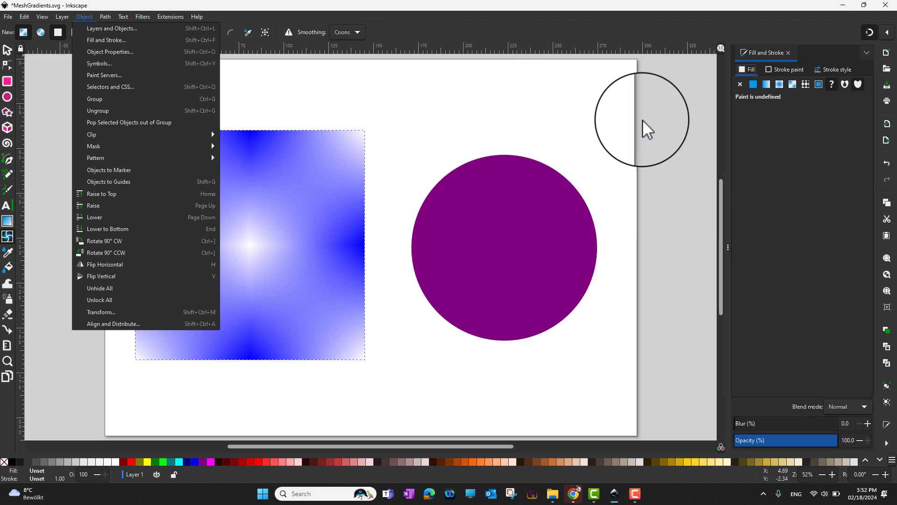
left_click(125, 41)
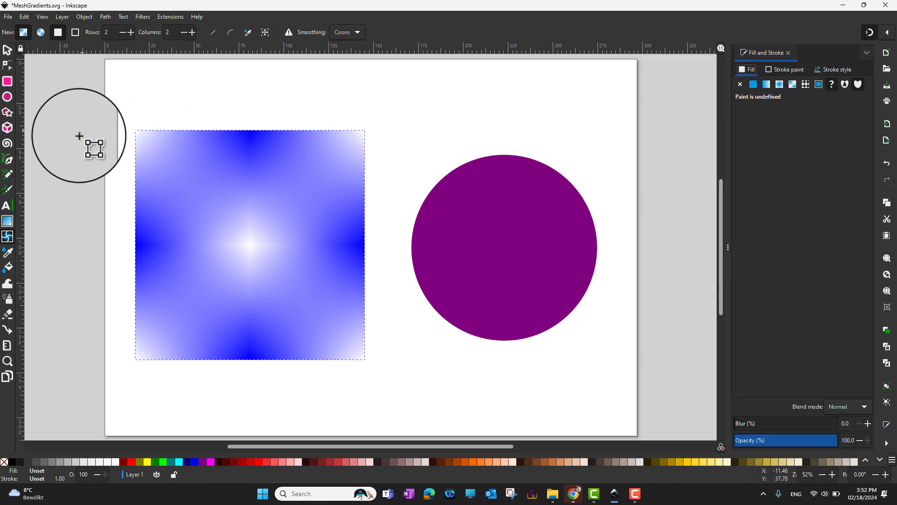
Colour the square's upper-left mesh node magenta with hue 304, saturation 100 and lightness 50.
left_click(136, 130)
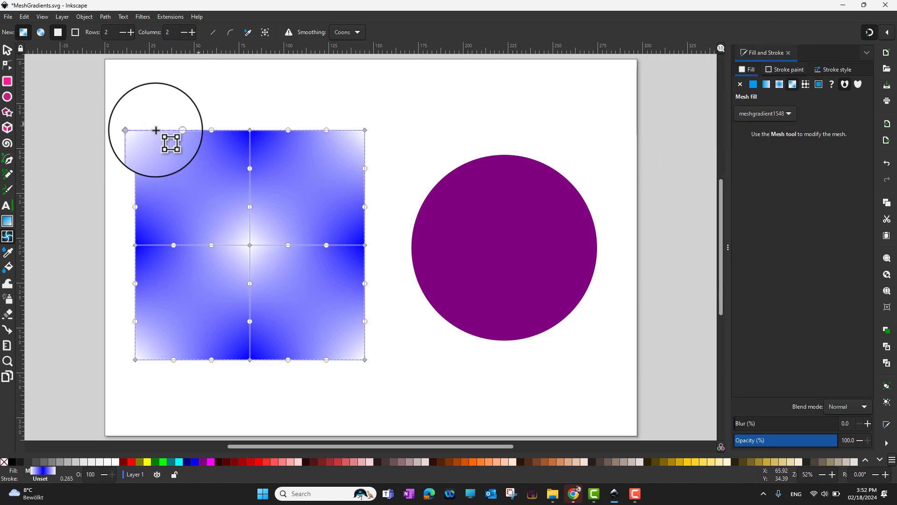
left_click(135, 130)
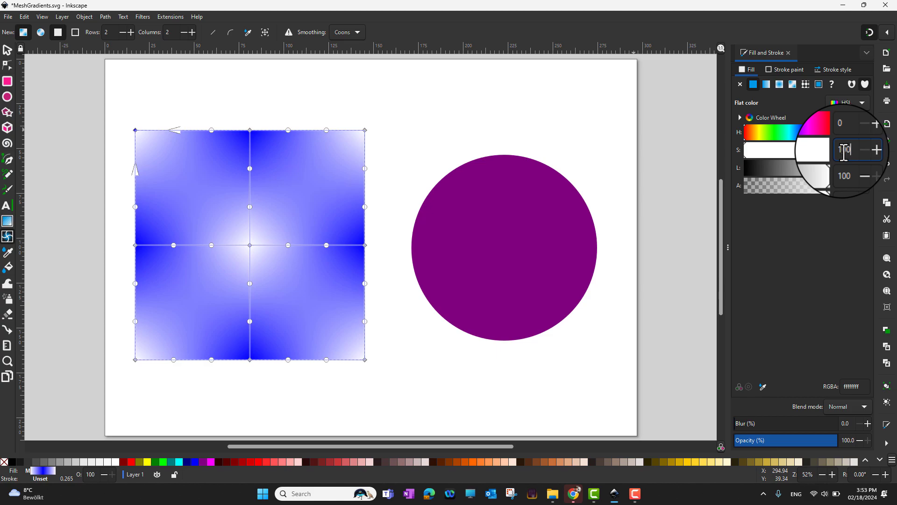
double_click(844, 170)
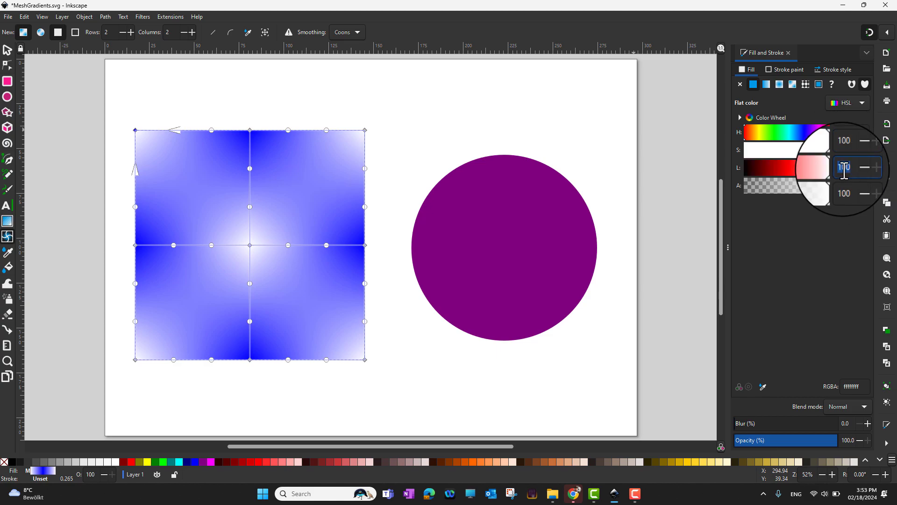
type("50")
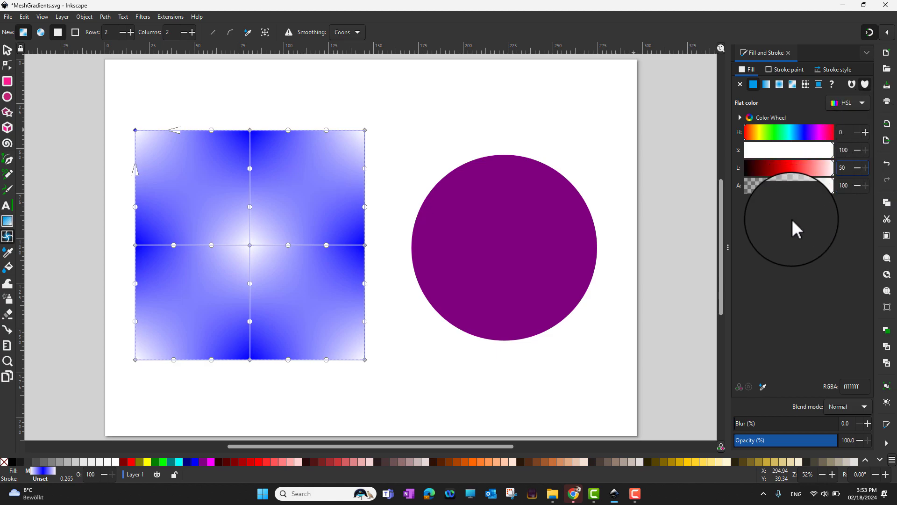
left_click(137, 131)
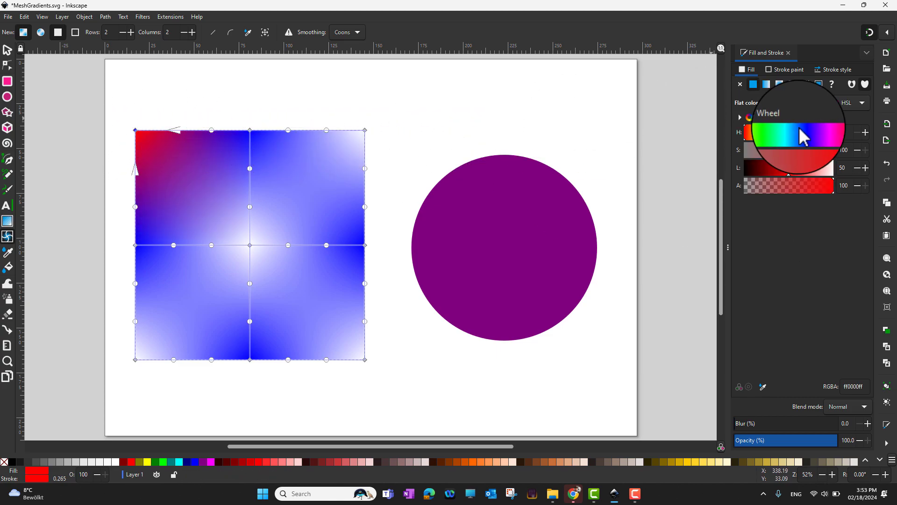
left_click(822, 134)
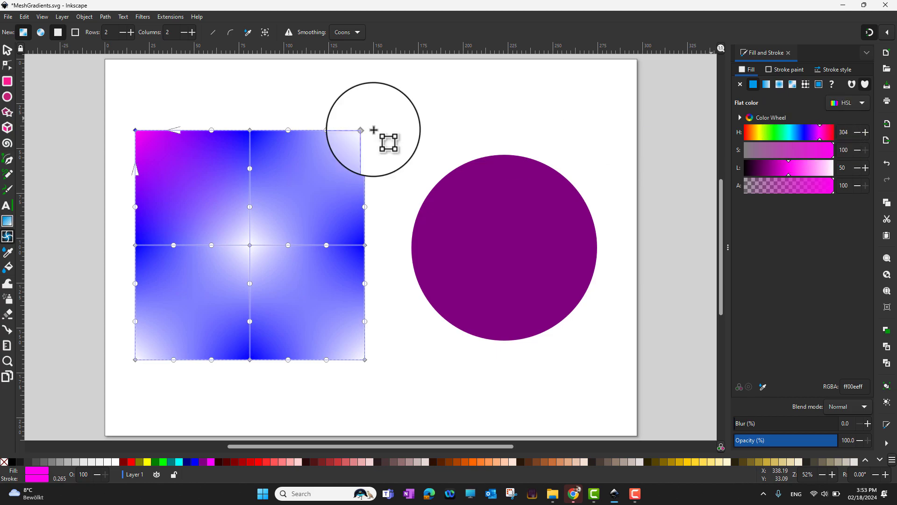
Colour the square's top-middle mesh node red with hue 7, and its upper-right node orange with hue 21, saturation 100 and lightness 56.
left_click(249, 130)
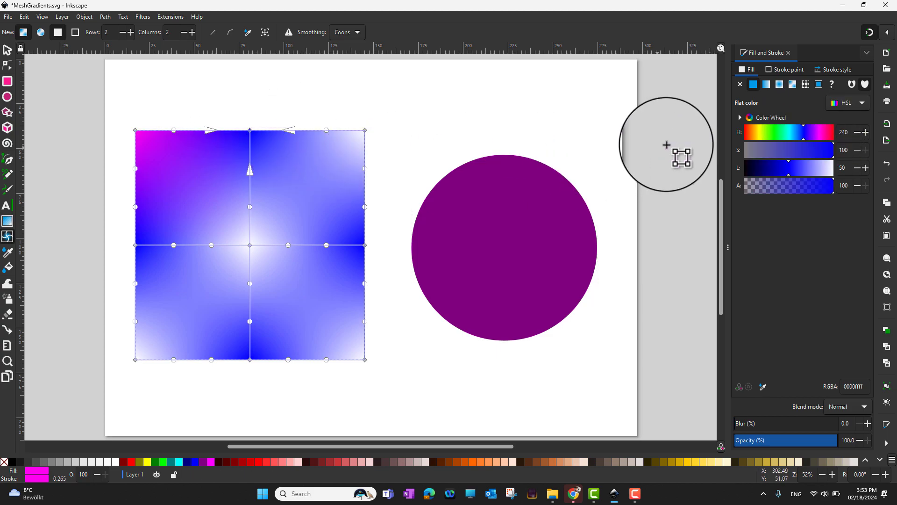
left_click(746, 132)
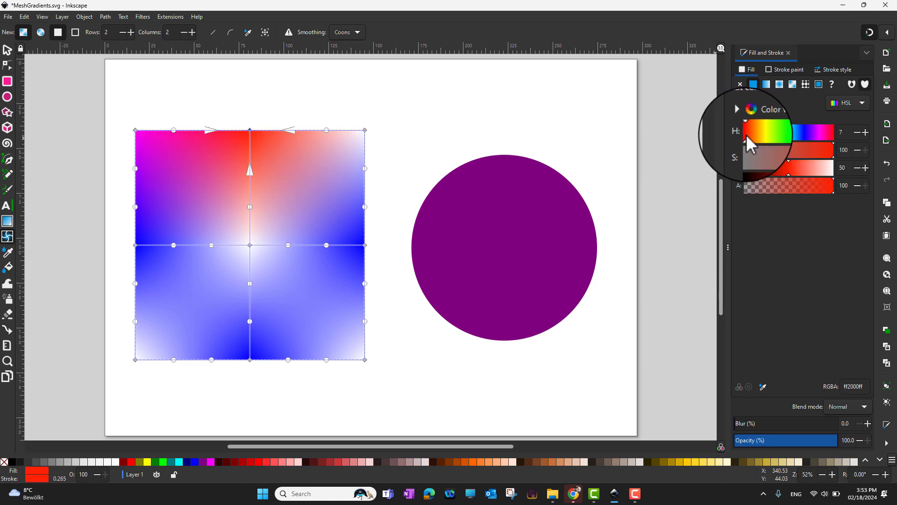
left_click(365, 130)
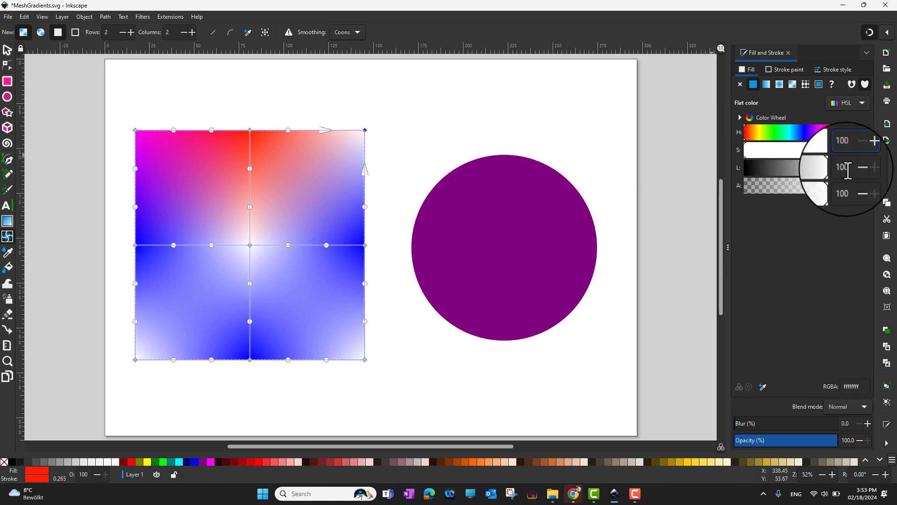
double_click(848, 170)
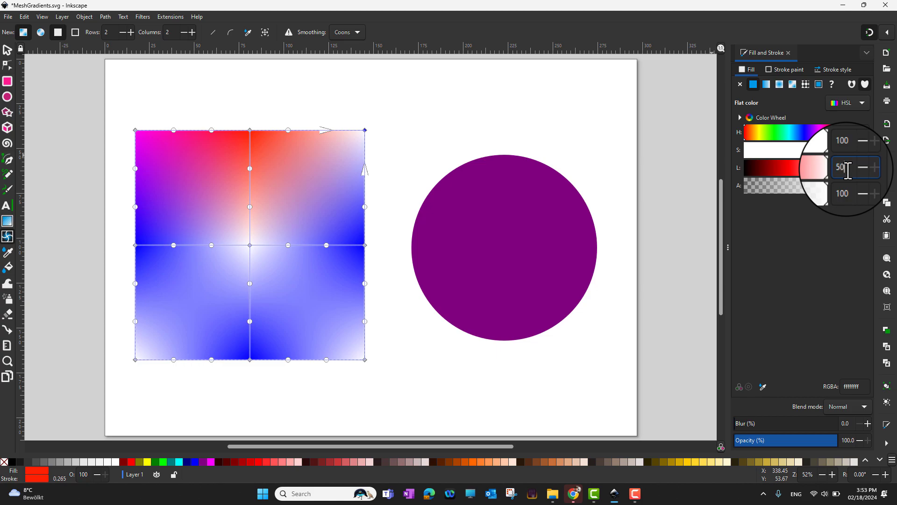
left_click(753, 133)
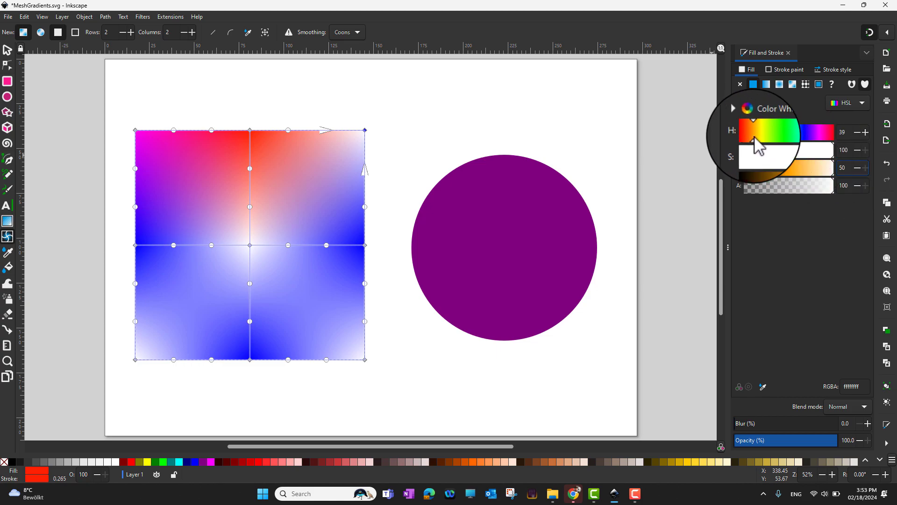
left_click_drag(754, 137, 749, 137)
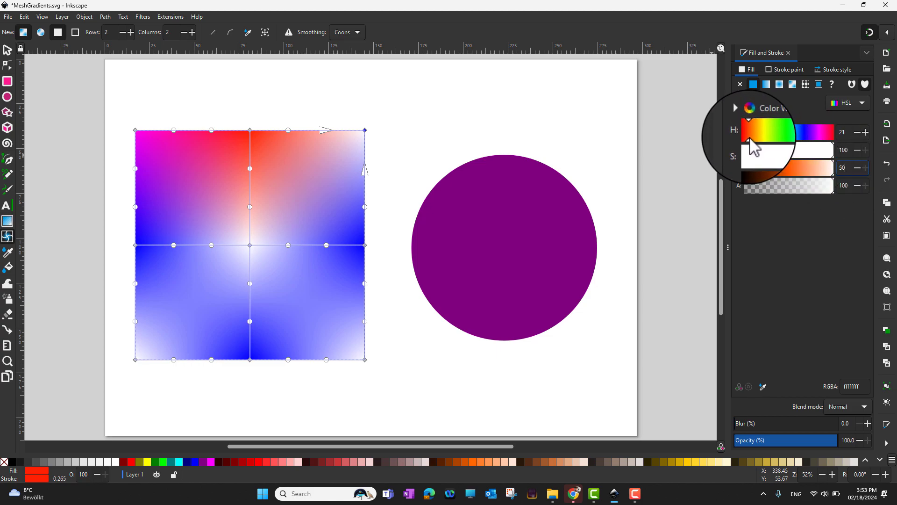
left_click(793, 168)
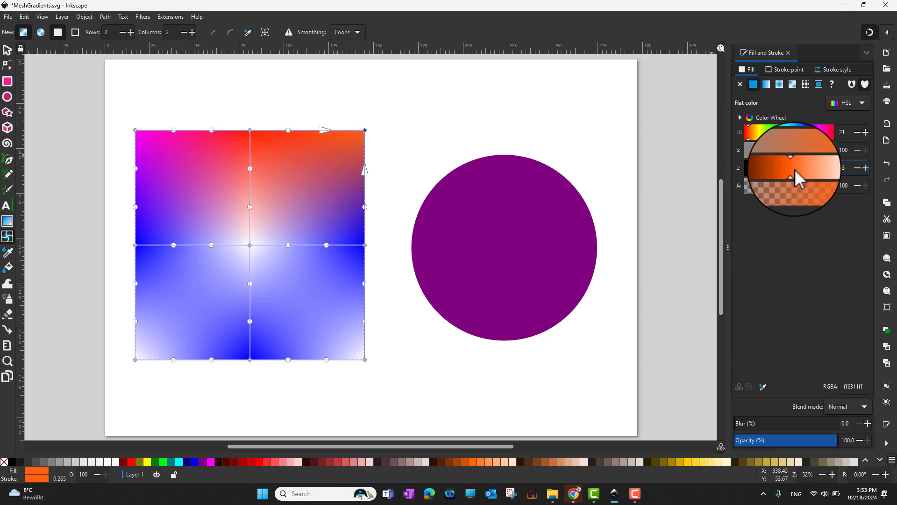
left_click(795, 169)
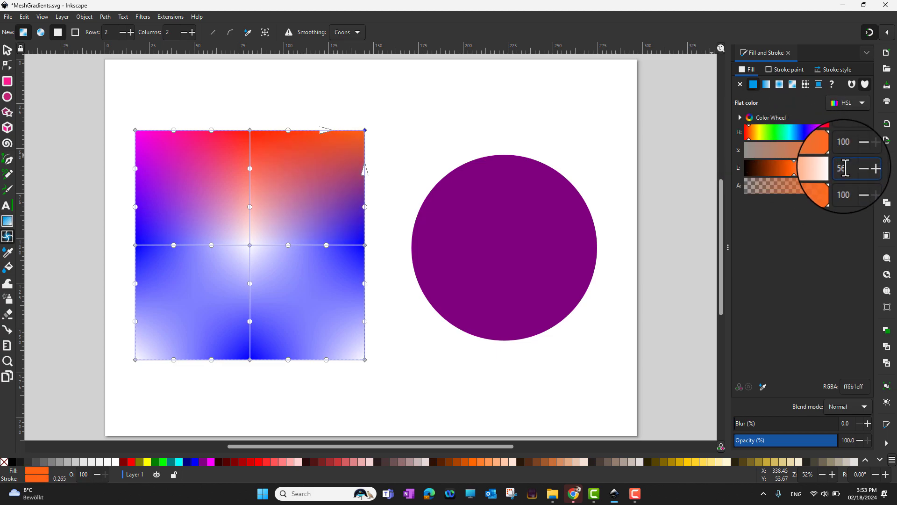
Colour the square's right-middle mesh node yellow with hue 63, and its lower-right node green with hue 114, saturation 100 and lightness 50.
left_click(365, 244)
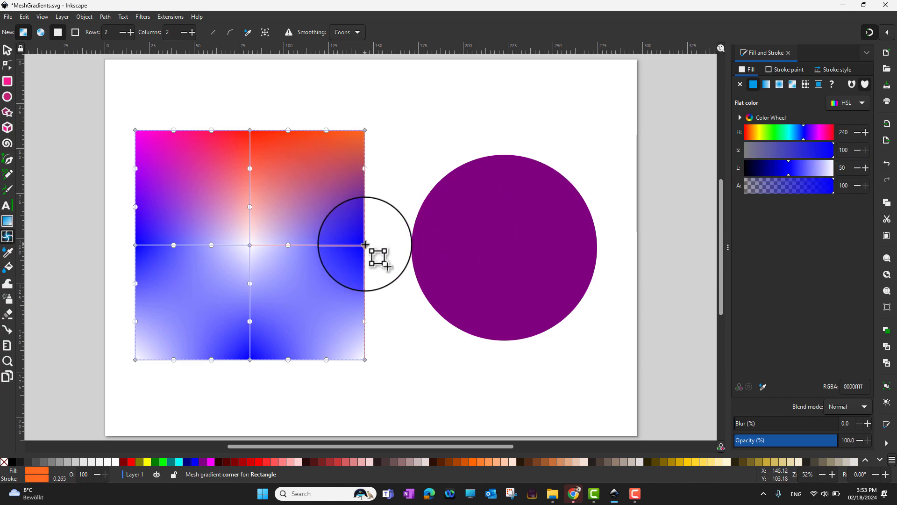
left_click(761, 136)
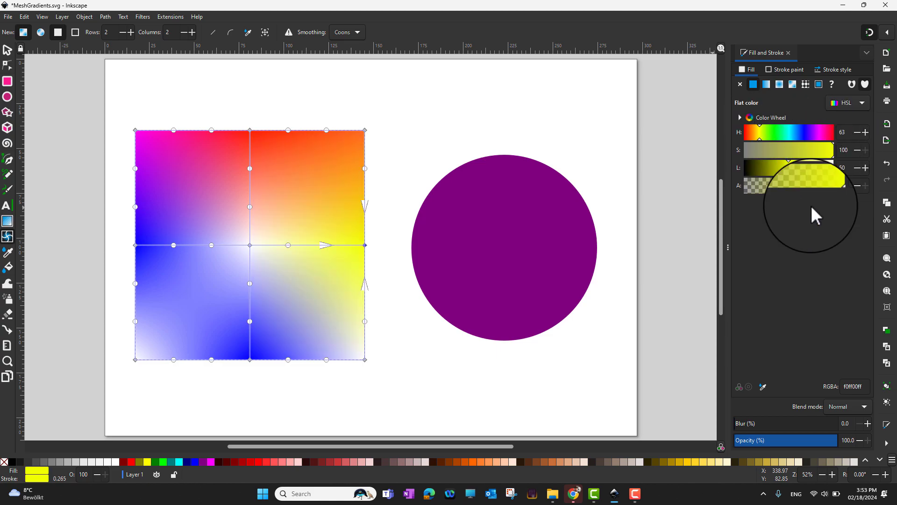
left_click(365, 359)
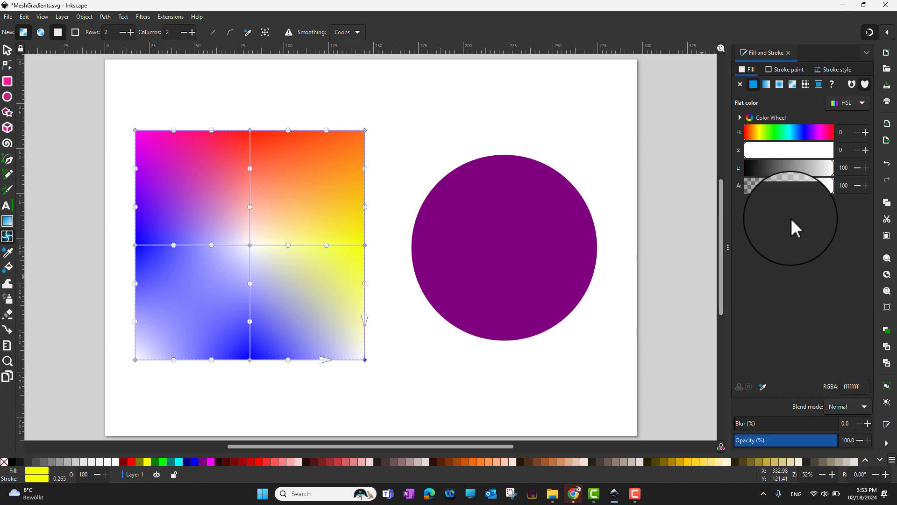
double_click(847, 173)
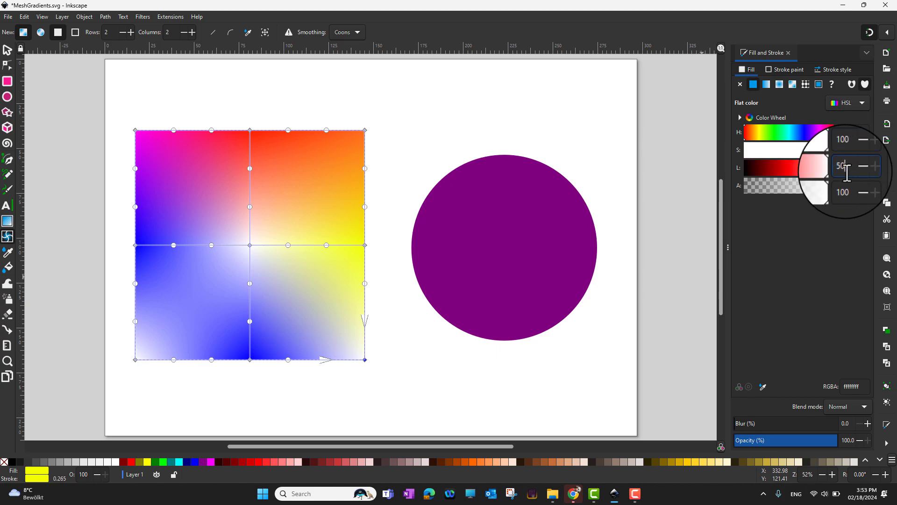
left_click(772, 133)
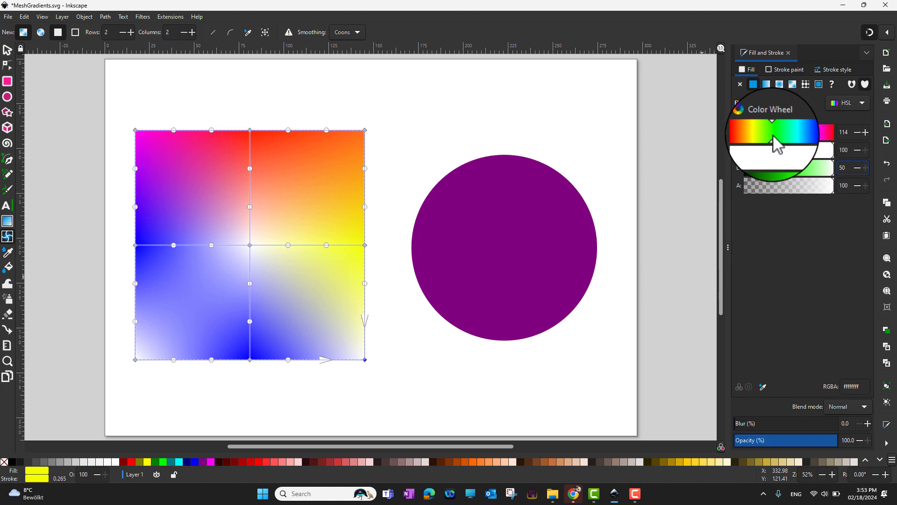
left_click(365, 359)
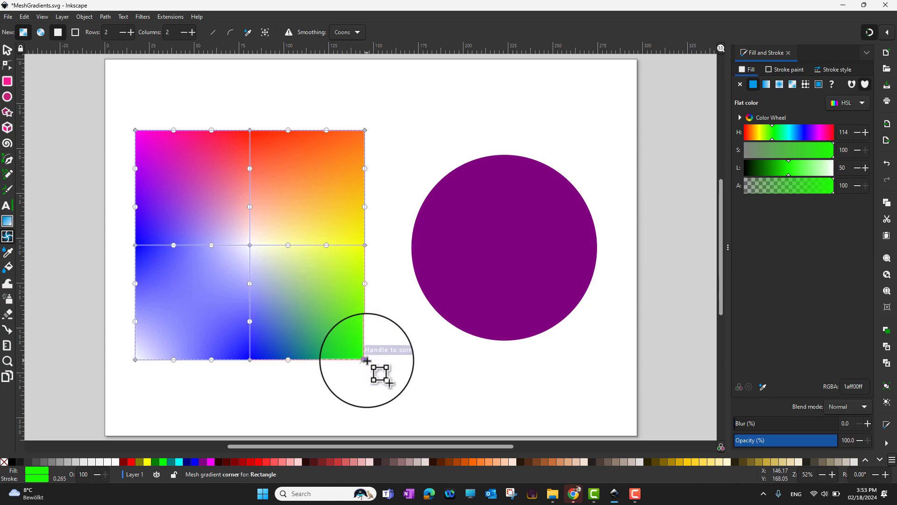
Colour the square's bottom-middle mesh node cyan with hue 181, and its lower-left node blue with hue 237, saturation 100 and lightness 60.
left_click(250, 360)
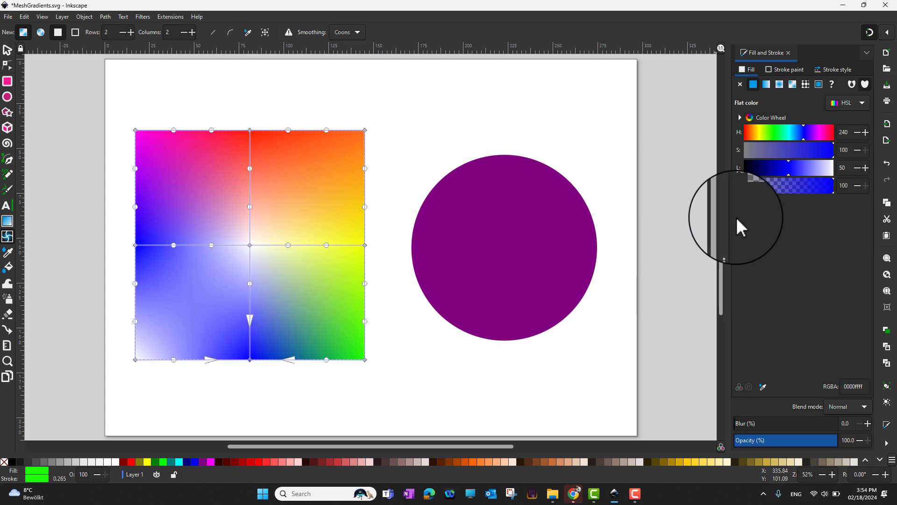
left_click(789, 133)
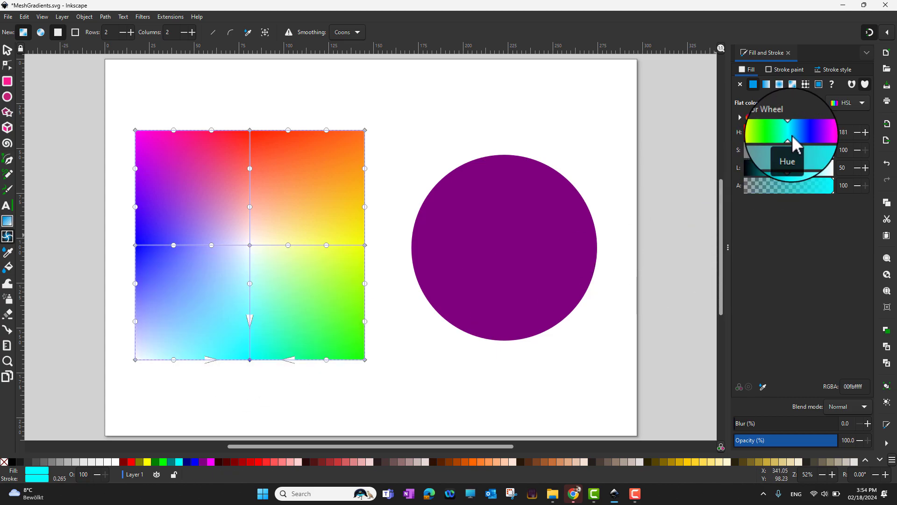
left_click(136, 359)
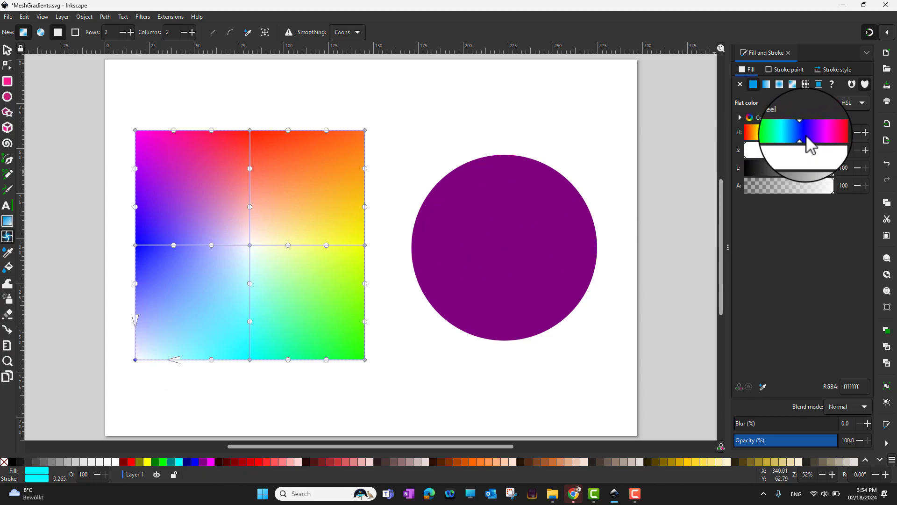
left_click(841, 150)
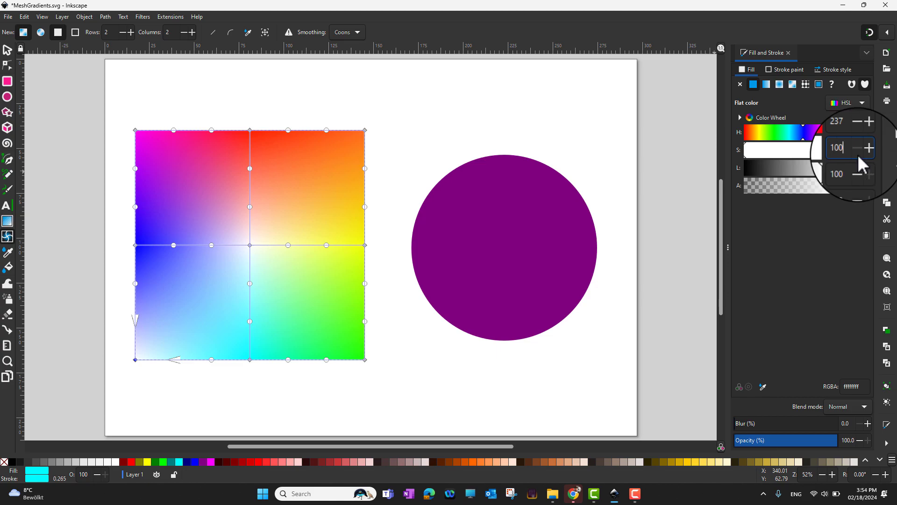
double_click(849, 168)
type("50")
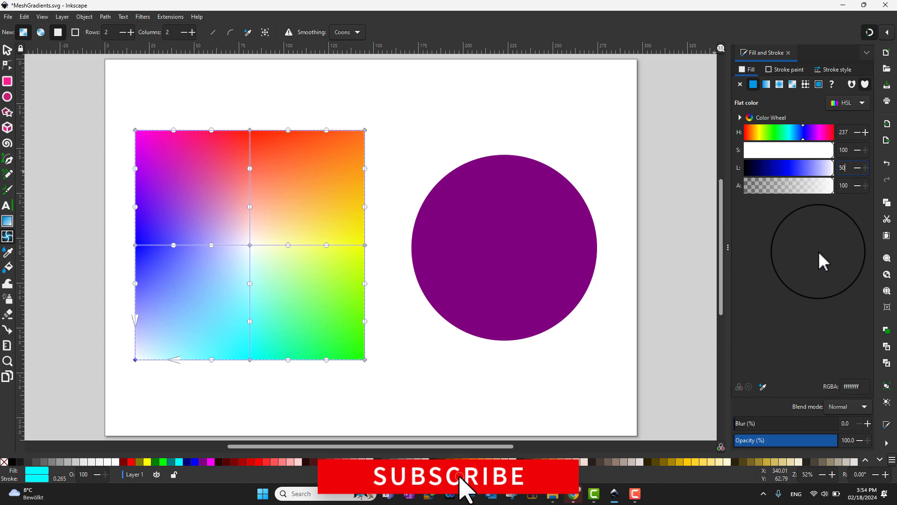
left_click(797, 170)
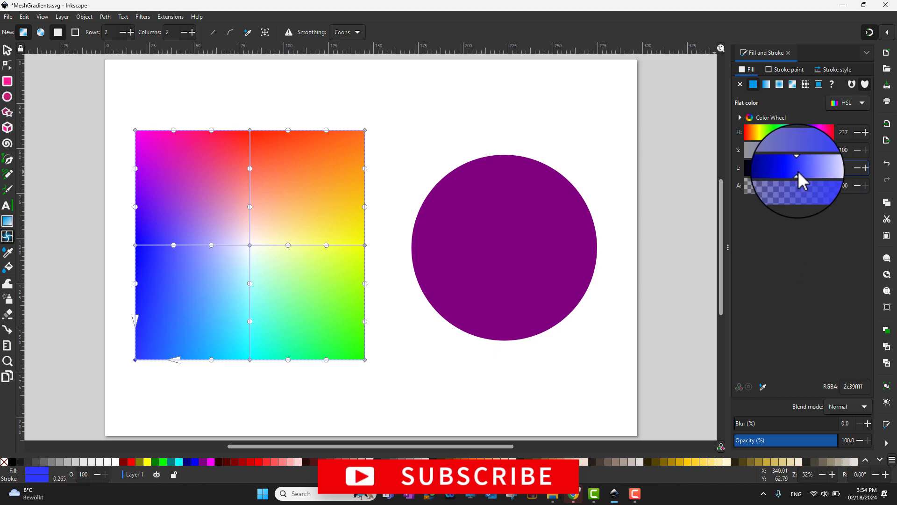
left_click_drag(798, 170, 799, 170)
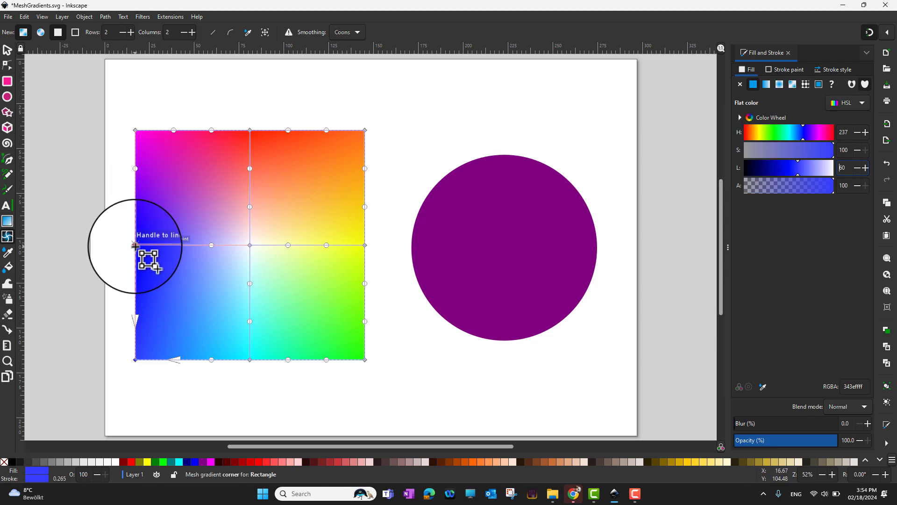
Colour the square's left-middle mesh node magenta with hue 298, saturation 100 and lightness 50, and set the white centre node's saturation to 80.
left_click(135, 244)
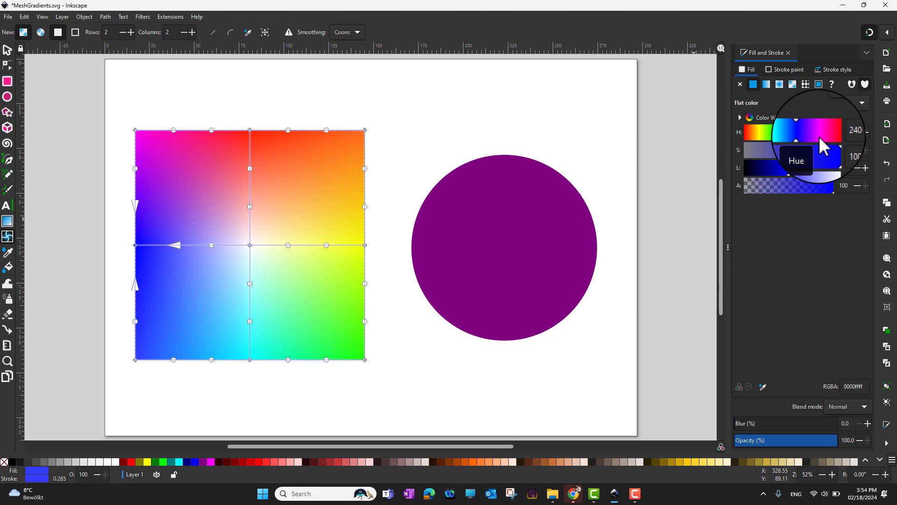
left_click(820, 138)
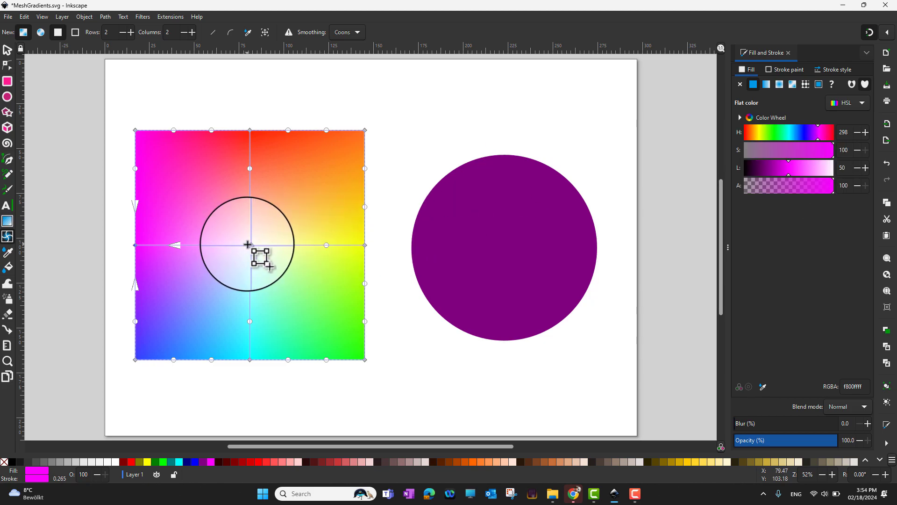
left_click(251, 245)
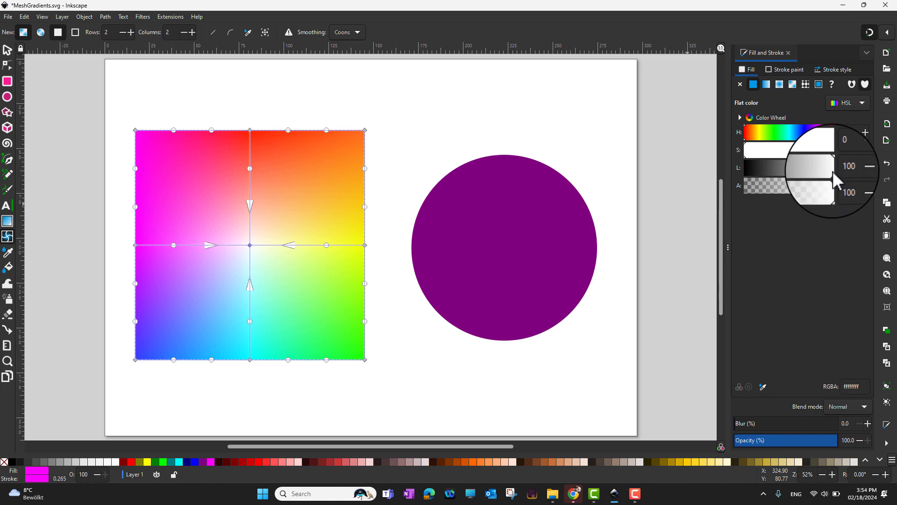
mouse_move(810, 153)
left_mouse_down()
mouse_move(760, 152)
mouse_move(818, 153)
left_mouse_up()
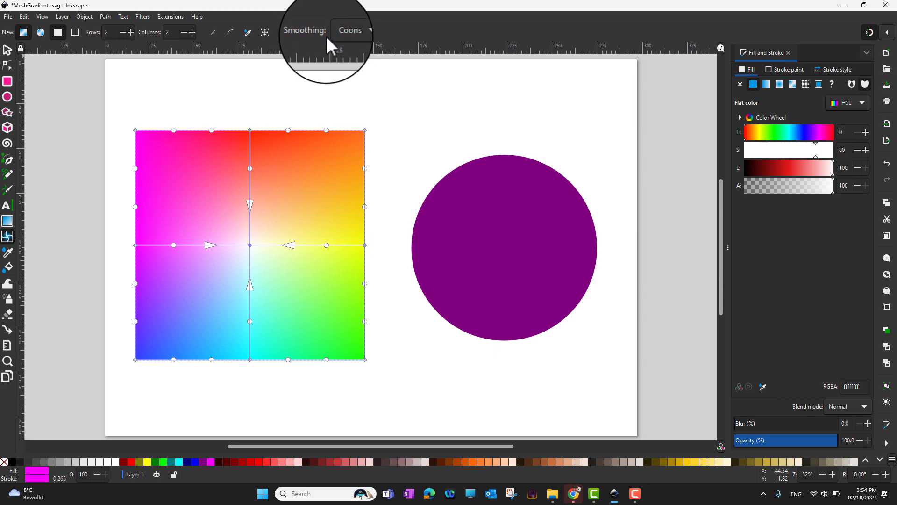
Set the square's mesh gradient smoothing to Bicubic.
left_click(358, 31)
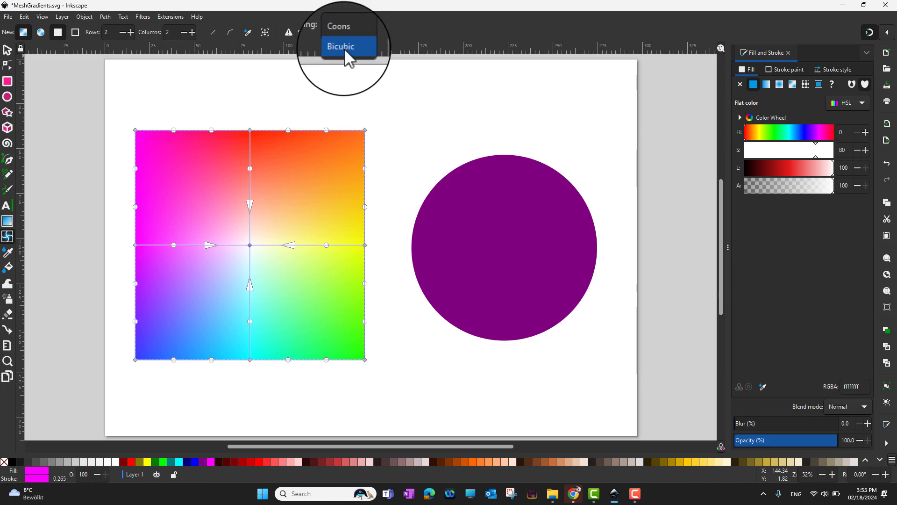
left_click(344, 48)
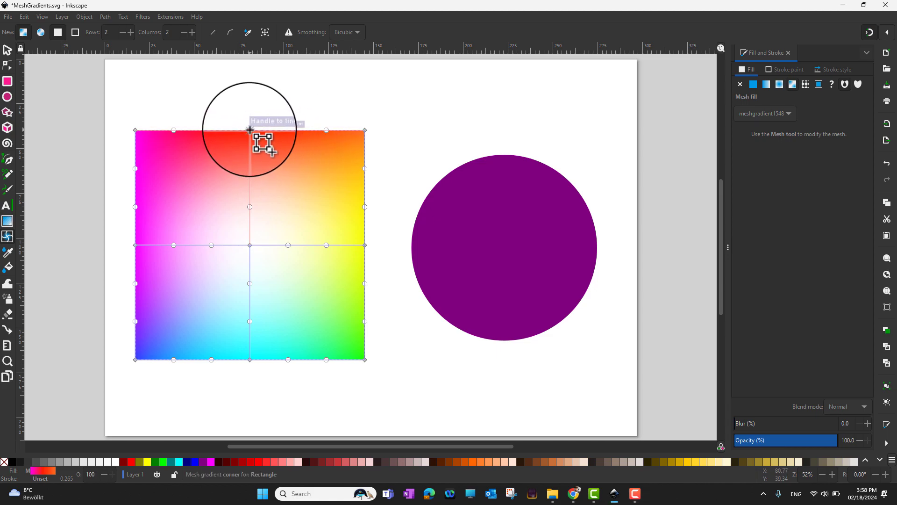
Try bending the mesh line between the square's centre and right-middle nodes upward, and undo the bend.
left_click(251, 130)
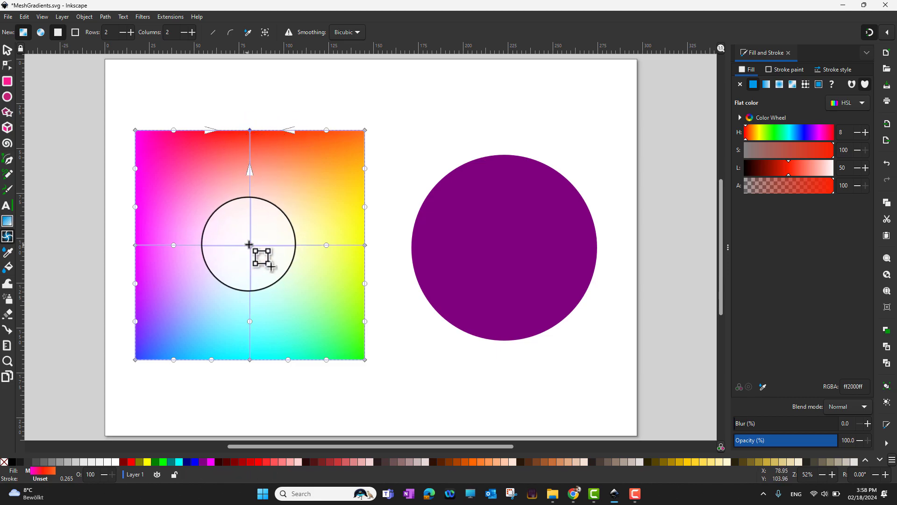
left_click(249, 245)
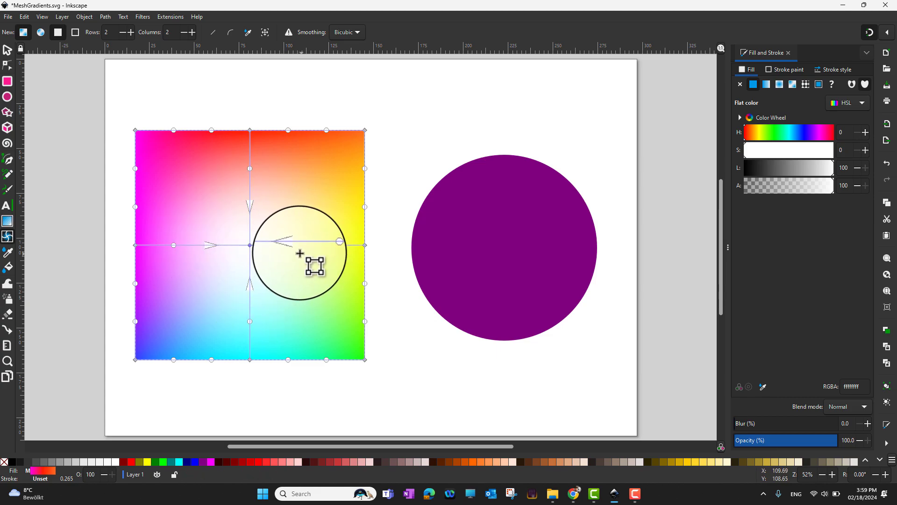
left_click_drag(248, 245, 299, 207)
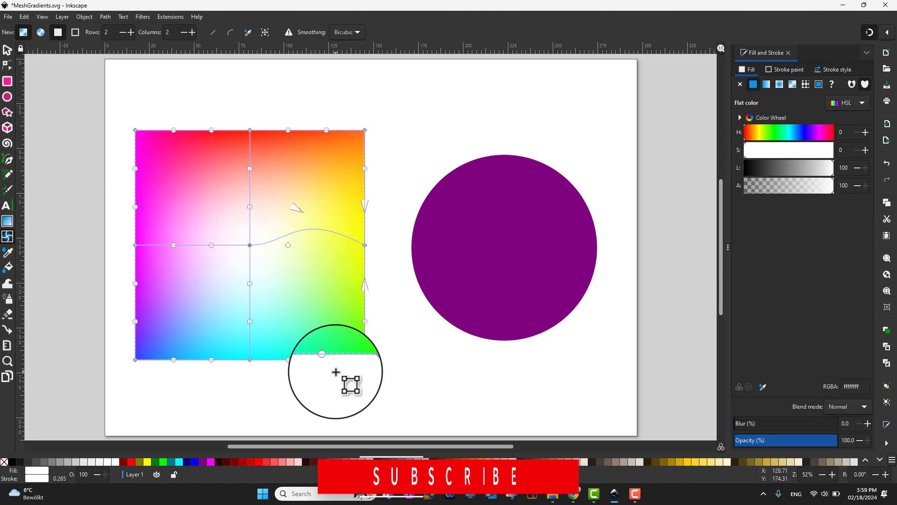
key("ctrl+z")
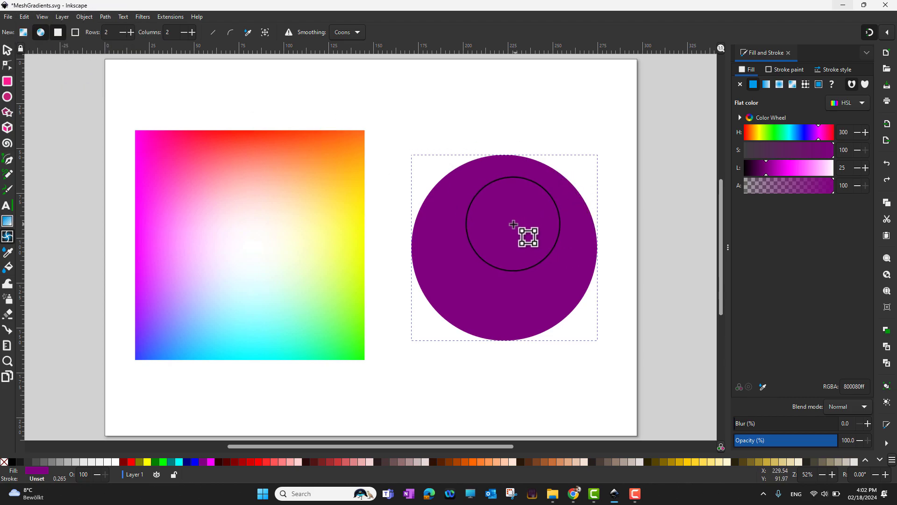
Apply a conical mesh gradient with 2 rows and 2 columns to the purple circle.
left_click_drag(502, 226, 504, 228)
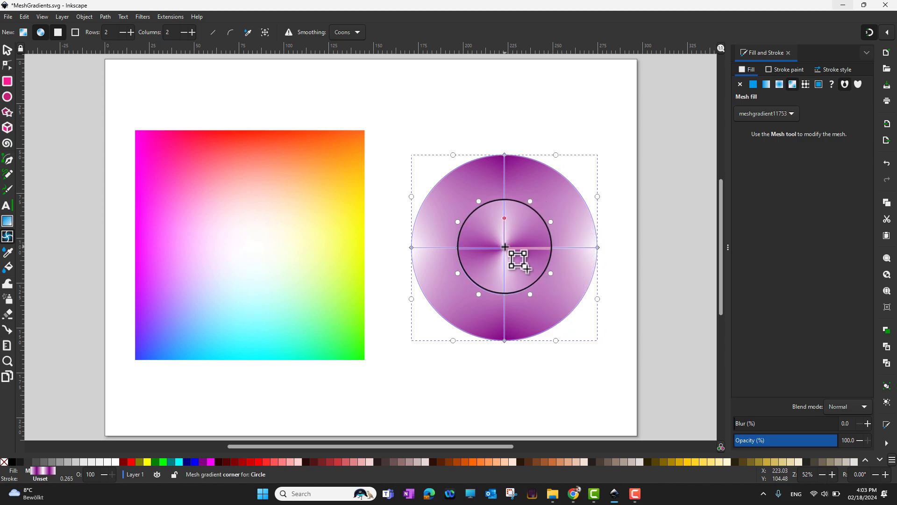
Try pulling the circle's overlapping centre mesh nodes apart, and undo all of these node moves.
left_click_drag(505, 247, 511, 209)
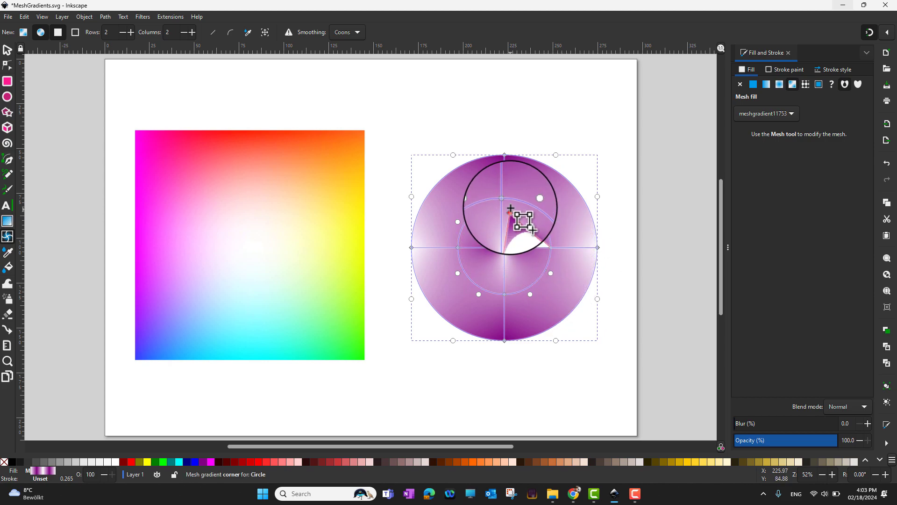
left_click_drag(505, 247, 482, 212)
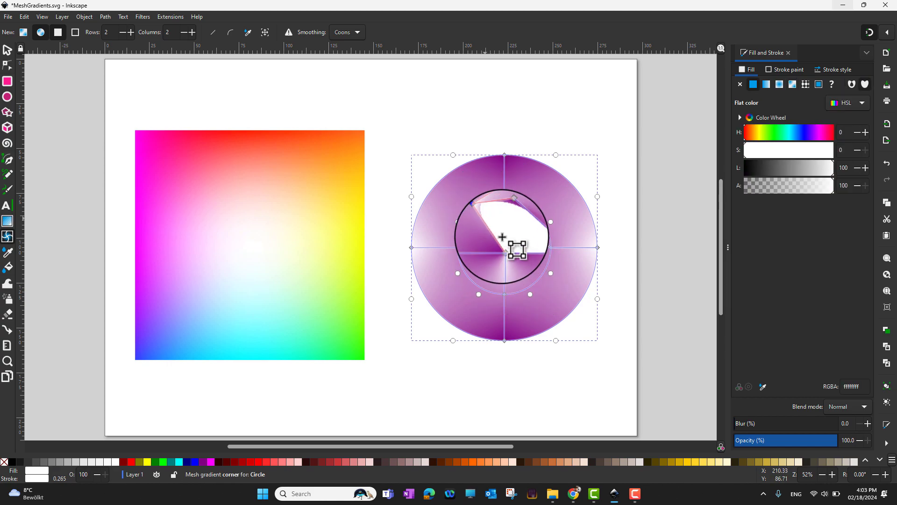
left_click_drag(505, 246, 575, 245)
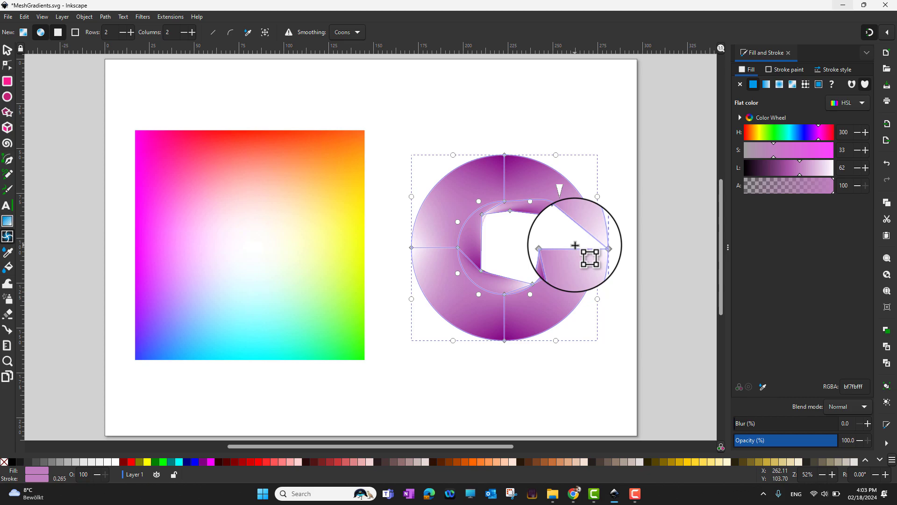
key("ctrl+z")
key("ctrl+z")
key("ctrl+z")
key("ctrl+z")
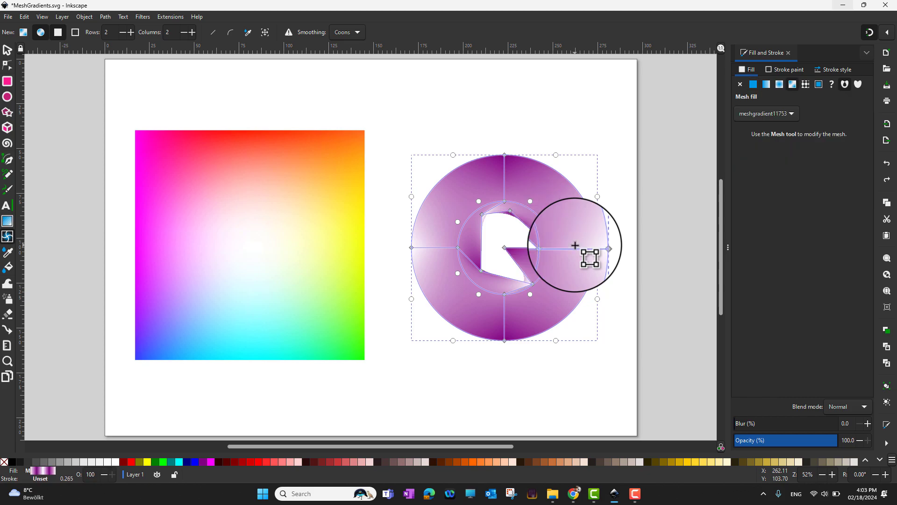
key("ctrl+z")
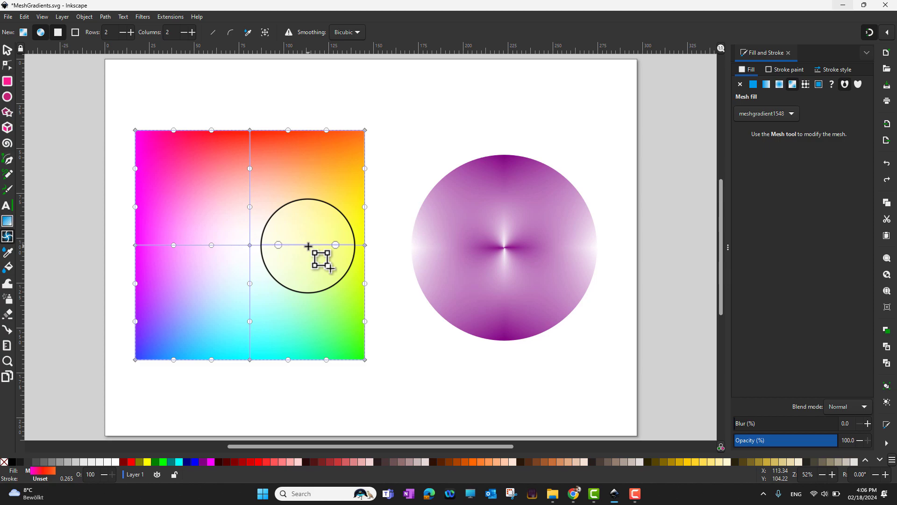
Subdivide the square's mesh into four rows and four columns by splitting its horizontal and vertical centre lines midway on each side.
double_click(308, 245)
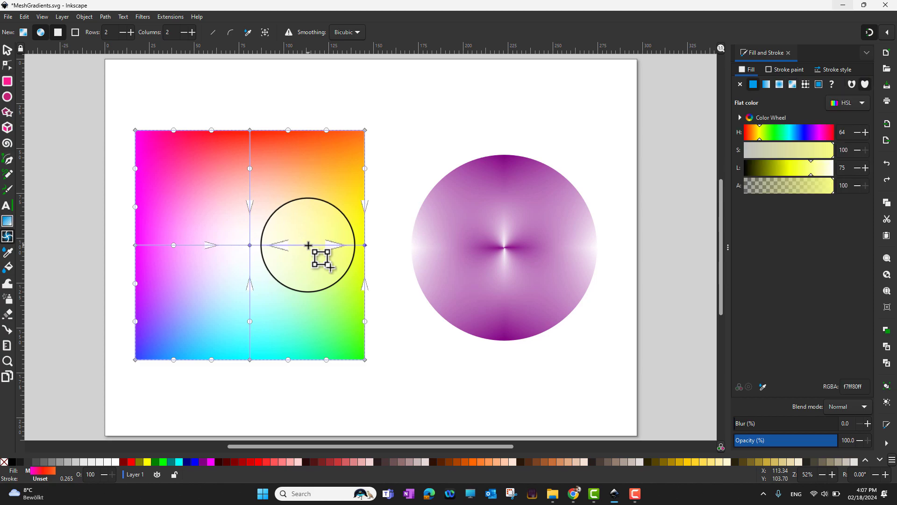
left_click_drag(300, 185, 248, 303)
double_click(199, 246)
double_click(251, 186)
double_click(248, 303)
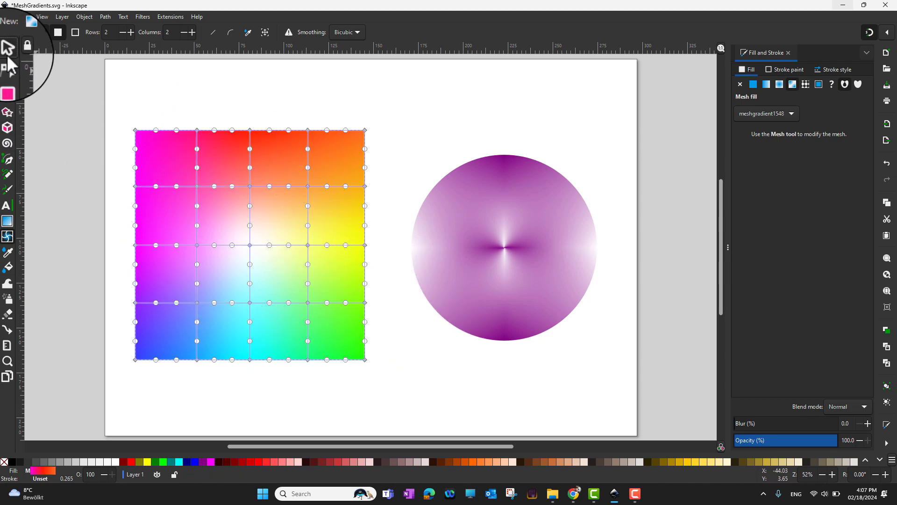
Select all mesh nodes in the column between the square's centre and right edge, and shift them upward to curve the rows.
mouse_move(295, 110)
left_mouse_down()
mouse_move(322, 187)
mouse_move(322, 377)
left_mouse_up()
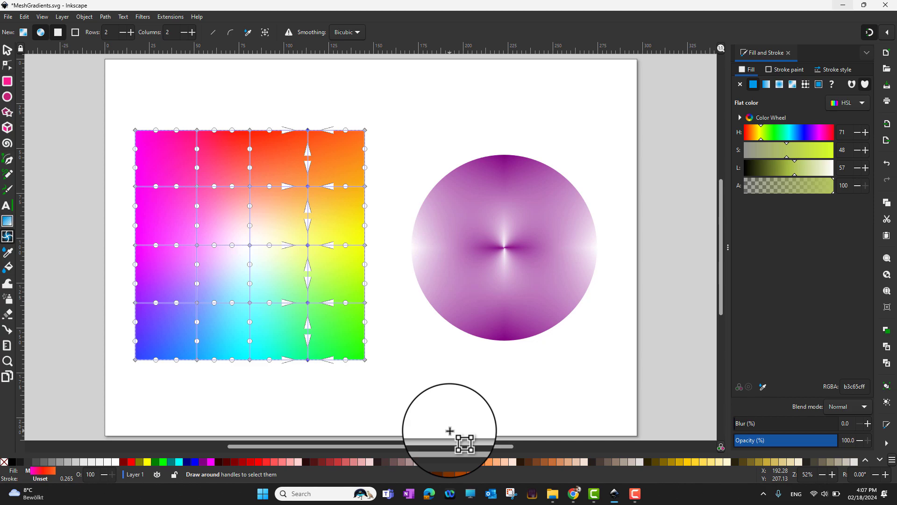
key("Up")
key("Up")
key("Up")
key("Up")
key("Up")
key("Up")
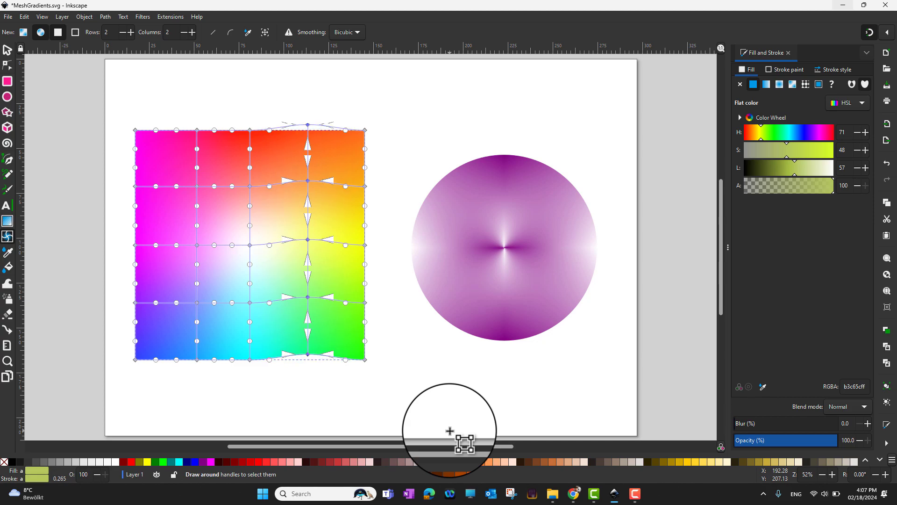
key("Up")
key("Up")
key("Up")
key("Up")
key("Up")
key("Up")
key("Up")
key("Up")
key("Up")
key("Up")
key("Up")
key("Up")
key("Up")
key("Up")
key("Up")
key("Up")
key("Up")
key("Up")
key("Up")
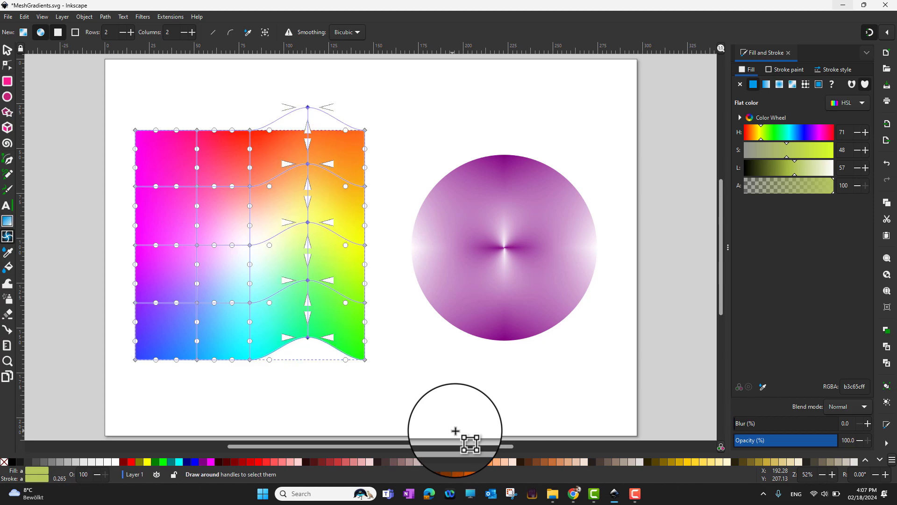
Select all mesh nodes in the column between the square's left edge and centre, and shift them upward to form a second wave.
left_click_drag(181, 113, 247, 389)
key("Up")
key("Up")
key("Up")
key("Up")
key("Up")
key("Up")
key("Up")
key("Up")
key("Up")
key("Up")
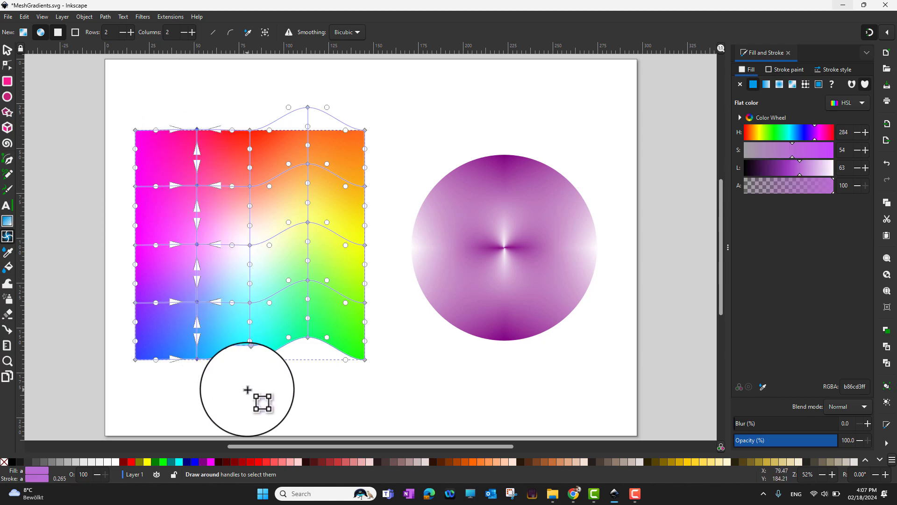
key("Up")
key("Up")
key("Up")
key("Up")
key("Up")
key("Up")
key("Up")
key("Up")
key("Up")
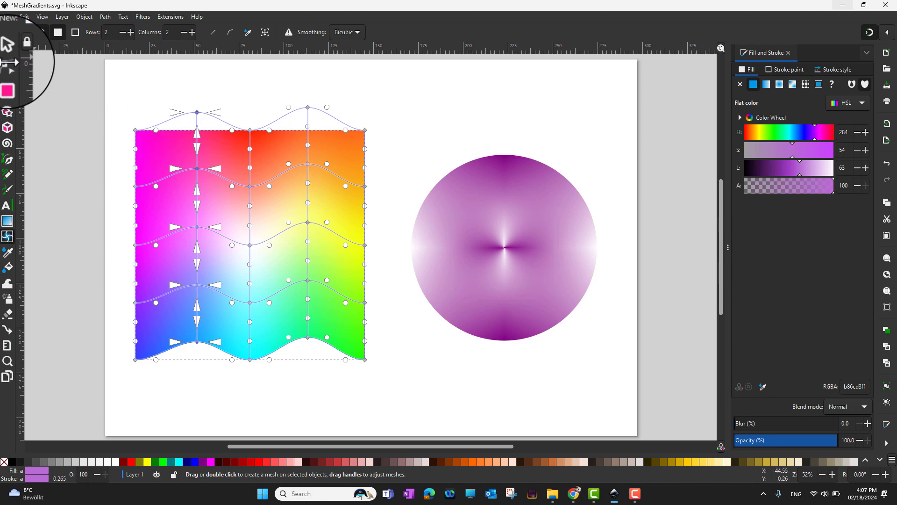
Use the Node tool to stretch the rectangle's upper-left corner upward to about X 15.94, Y 6.93, clear of the mesh's upper waves.
left_click(7, 65)
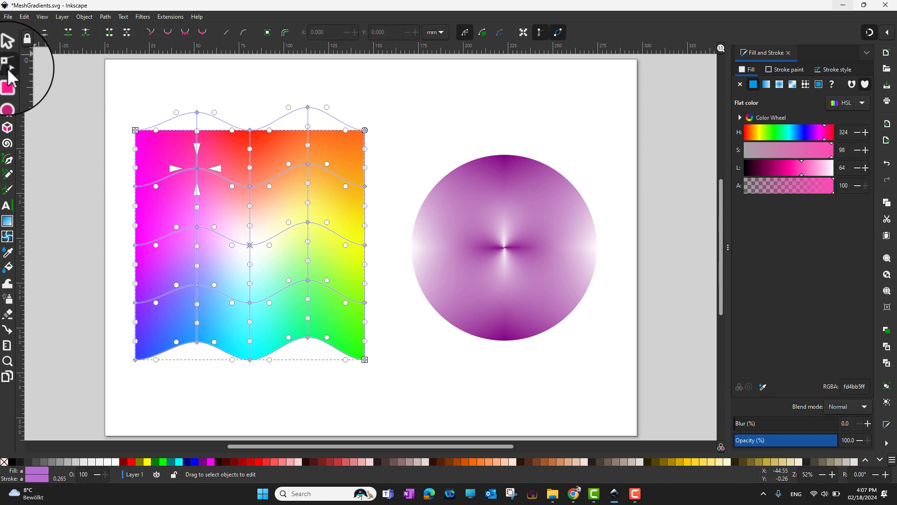
left_click(137, 128)
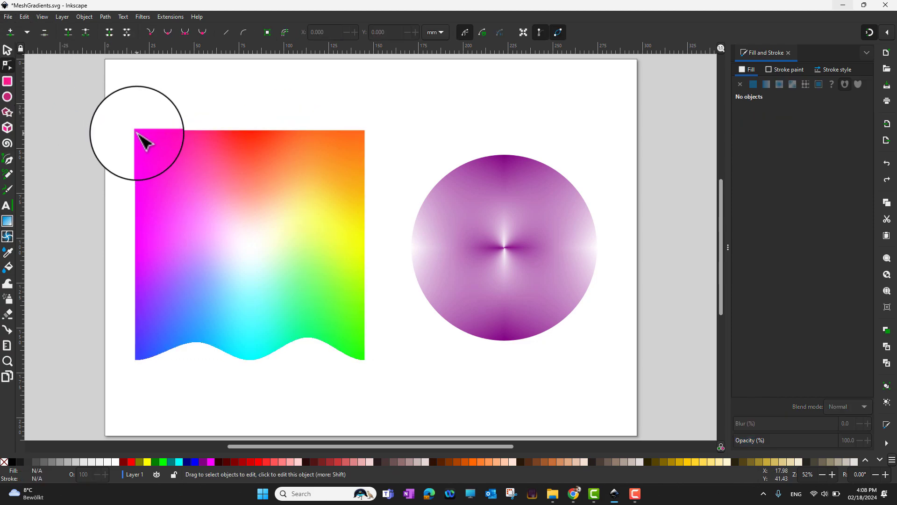
left_click(137, 133)
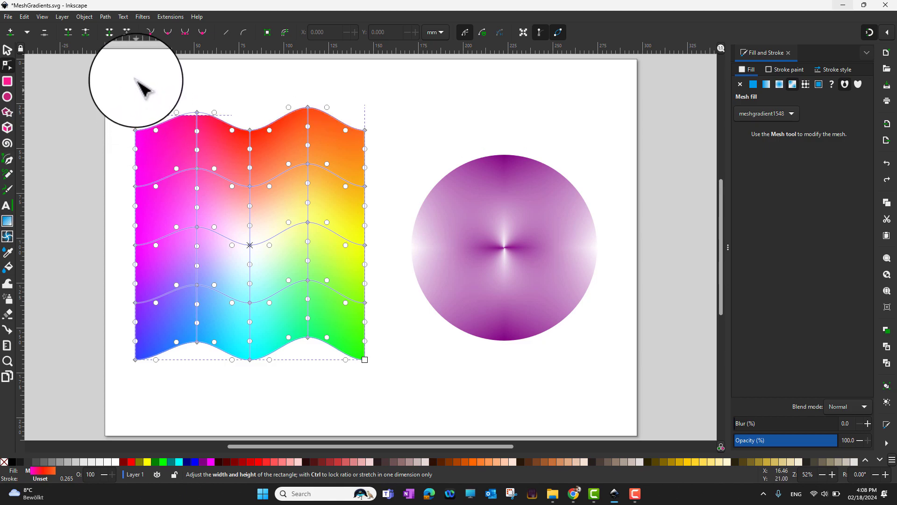
left_click_drag(136, 80, 134, 71)
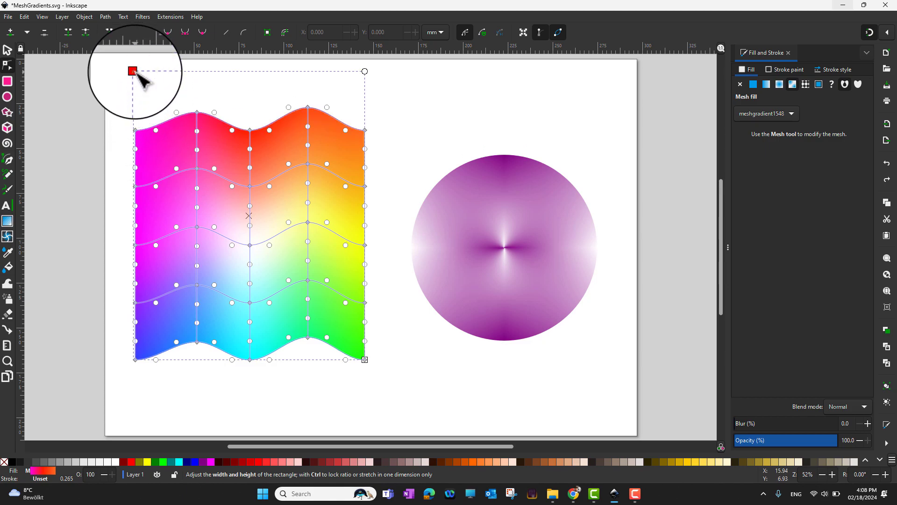